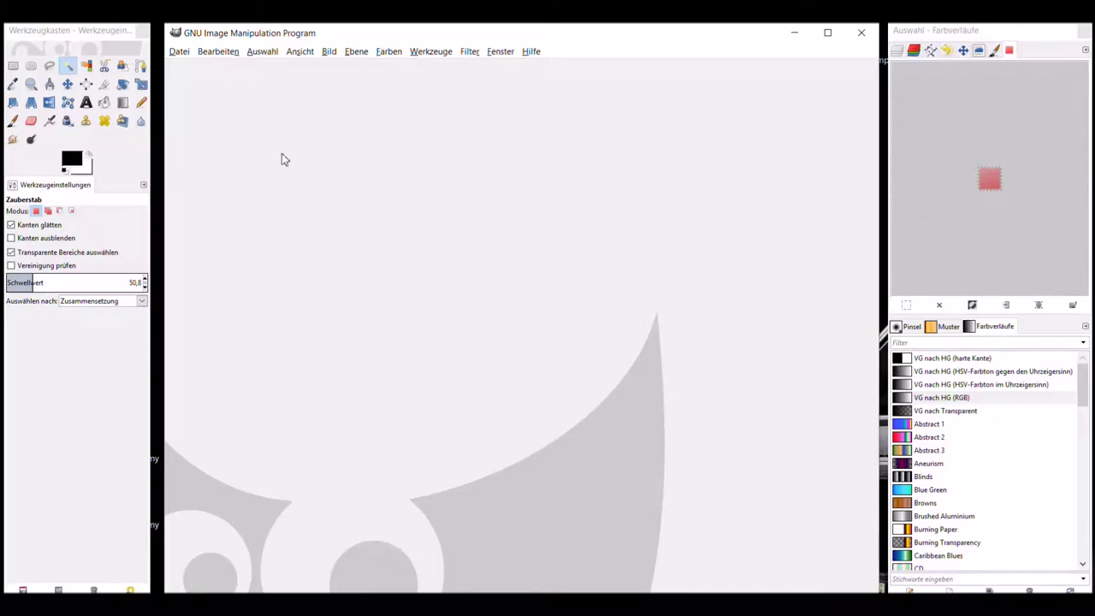
Step: Nudge the image window, toolbox and gradients dock into new positions
left_click_drag(435, 33, 419, 33)
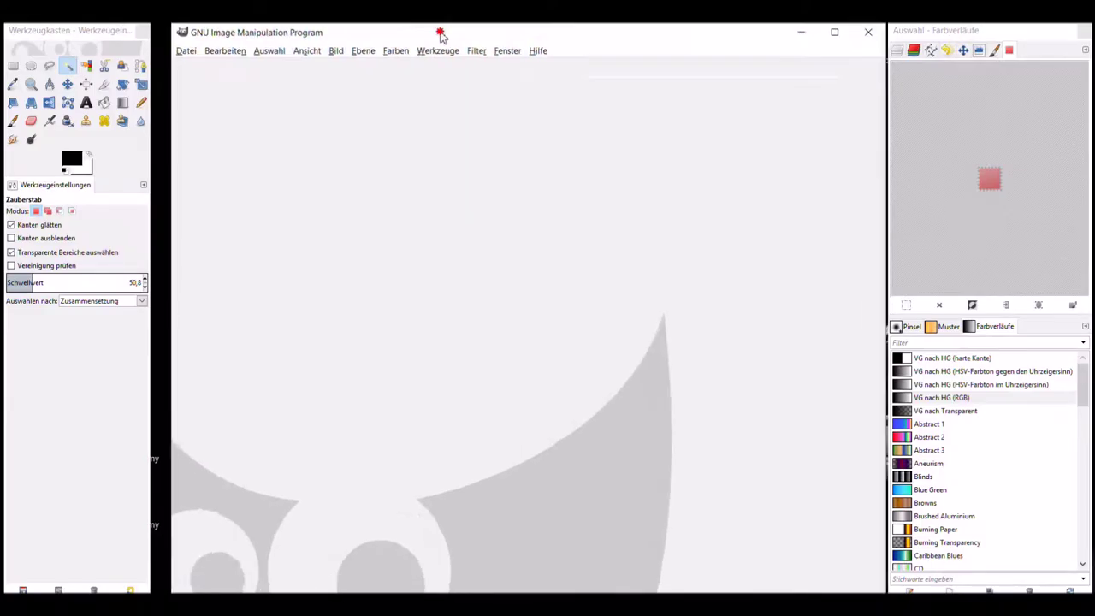
left_click_drag(84, 34, 77, 45)
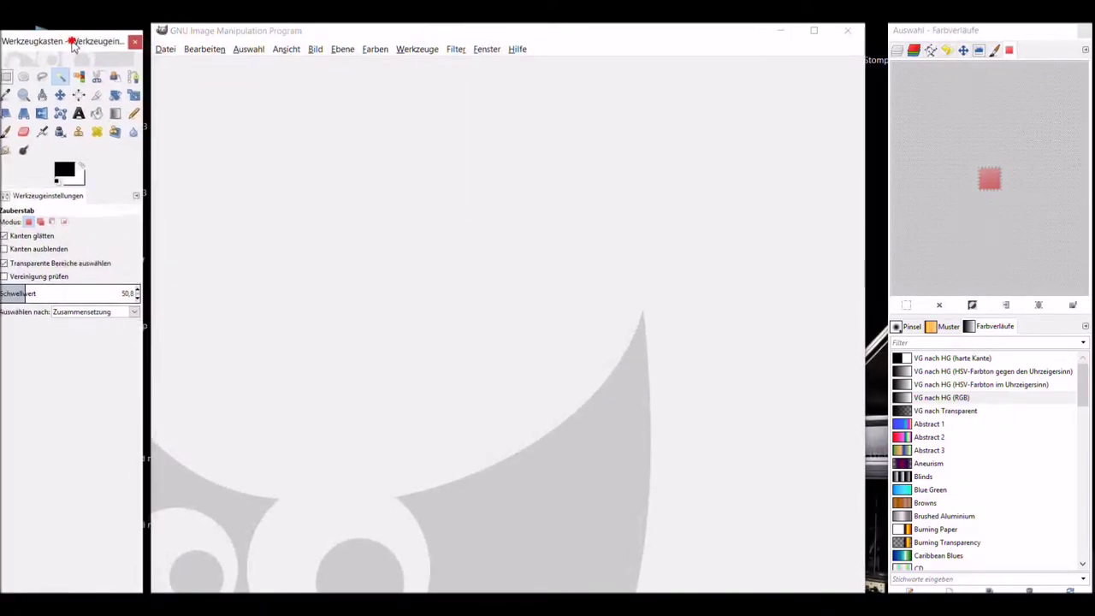
left_click_drag(968, 40, 960, 47)
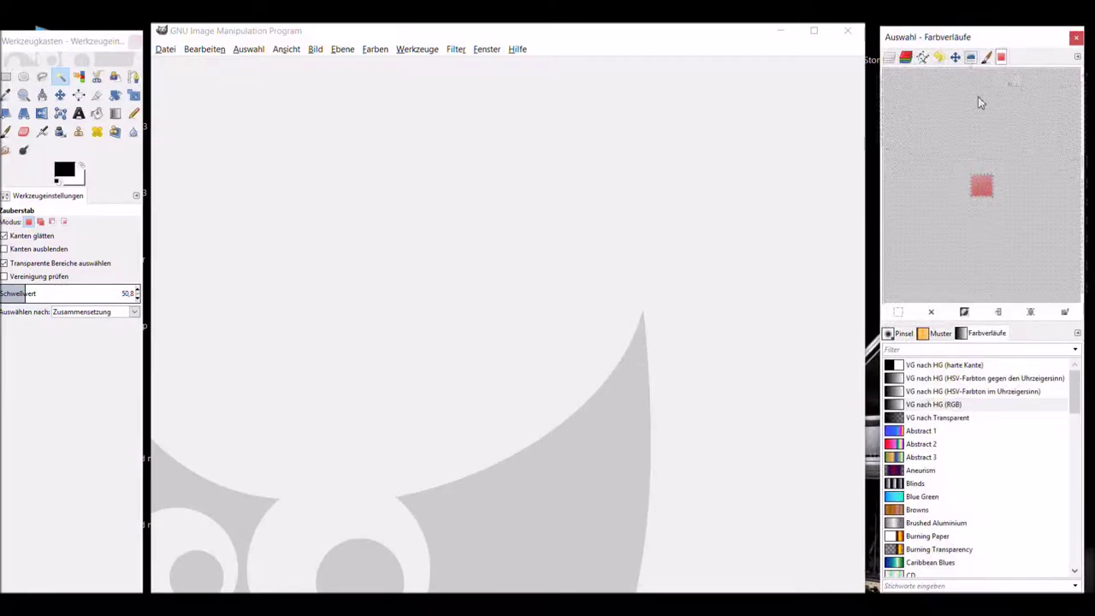
left_click_drag(90, 46, 94, 43)
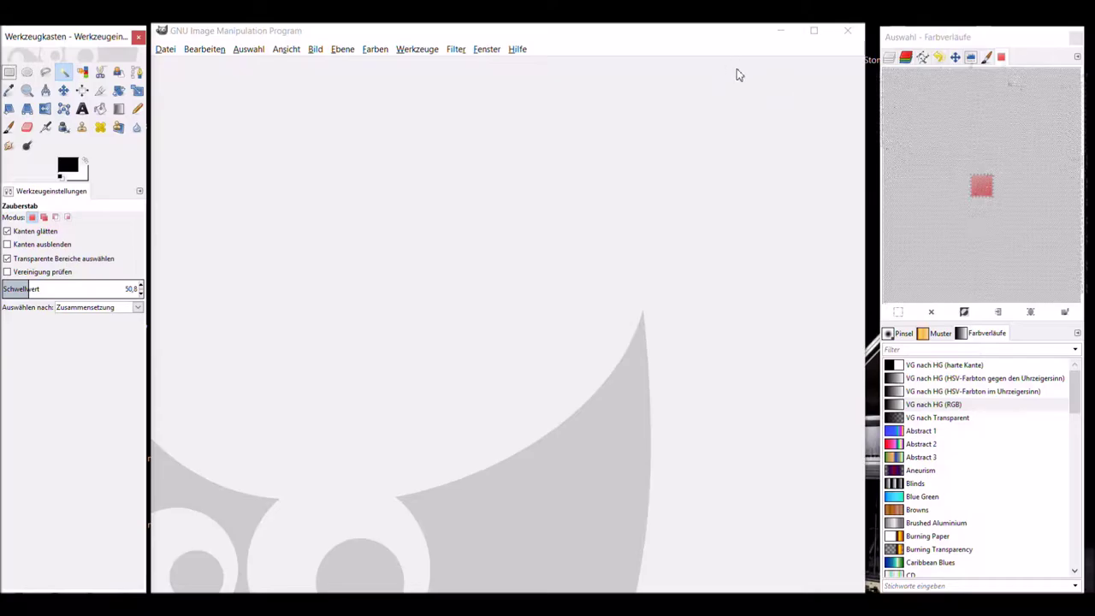
left_click_drag(728, 35, 734, 35)
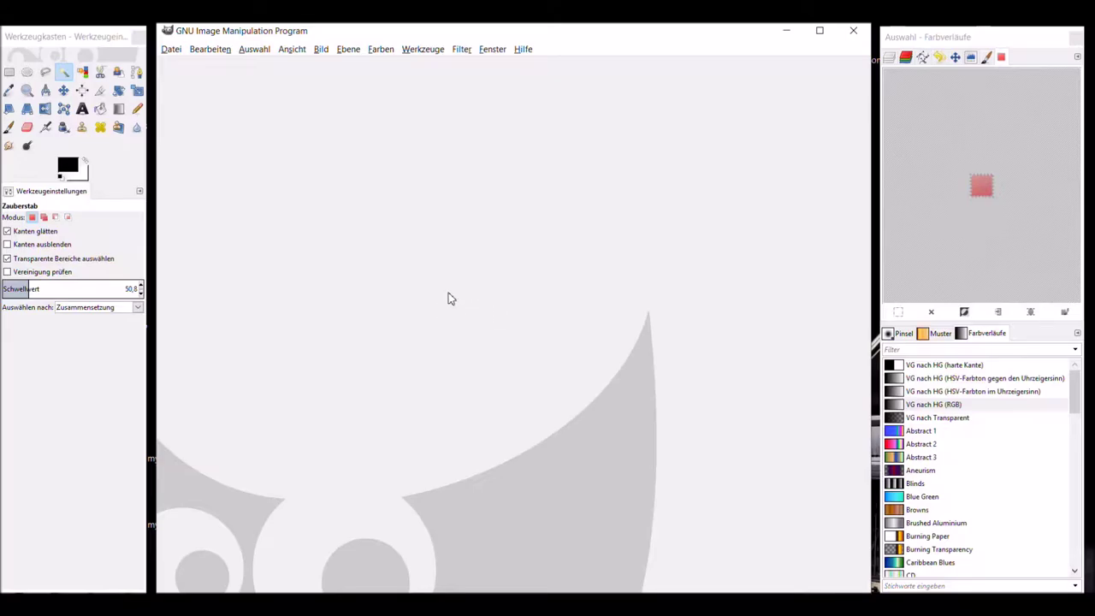
Step: Switch GIMP to Einzelfenster-Modus and maximize the combined window to fill the screen
left_click(493, 53)
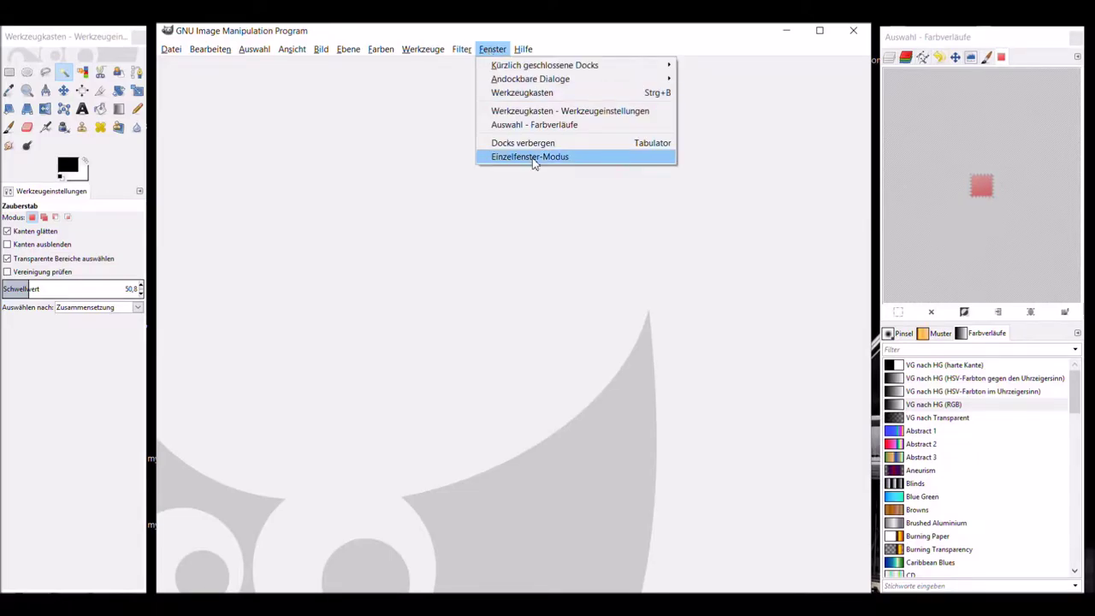
left_click(587, 157)
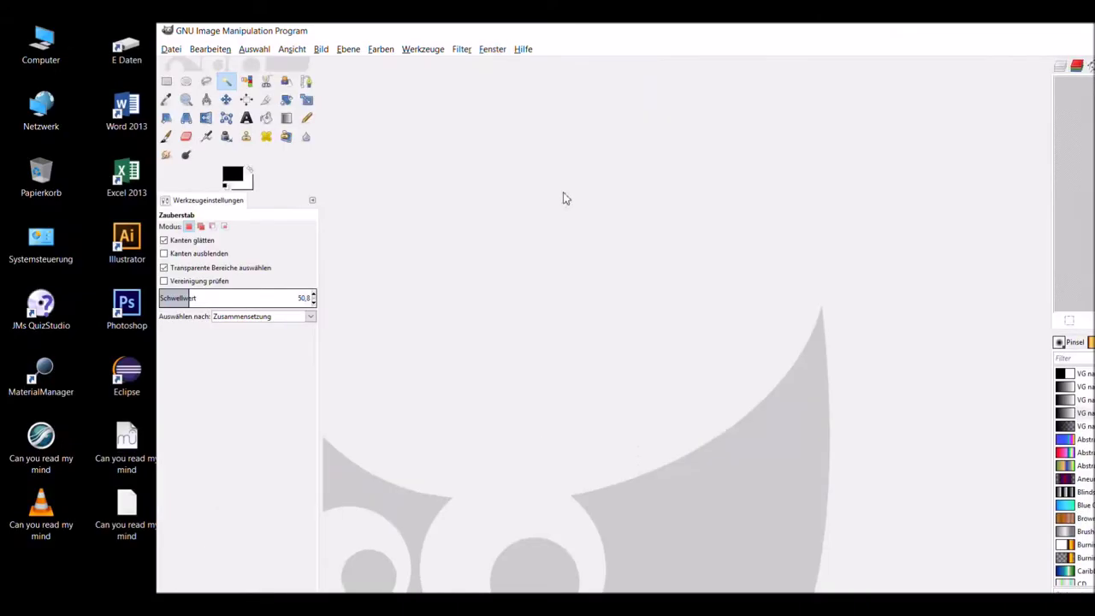
left_click_drag(967, 42, 760, 36)
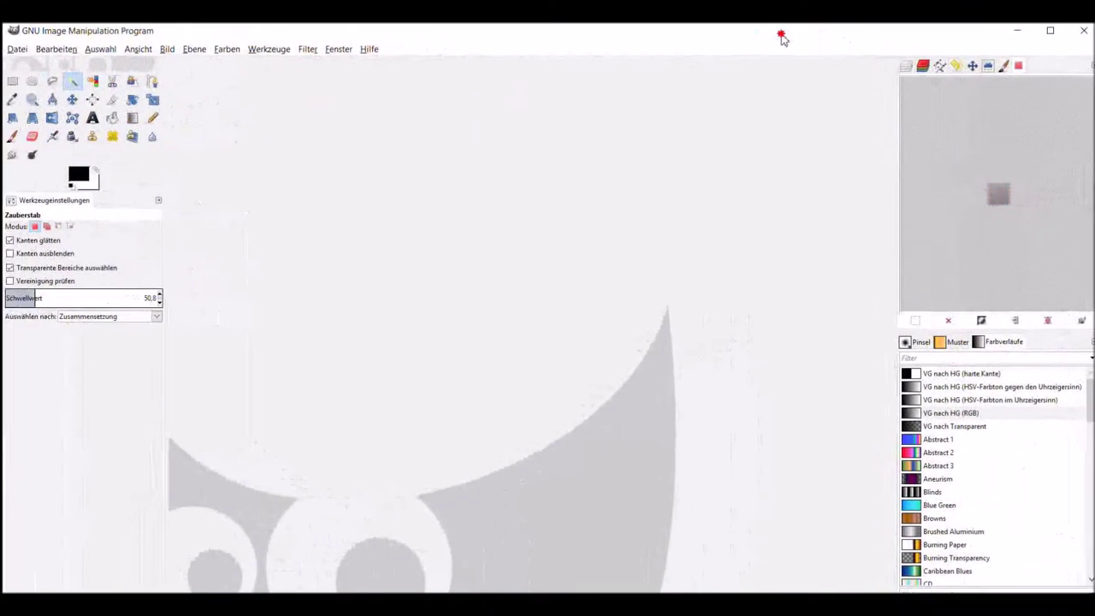
left_click(1051, 31)
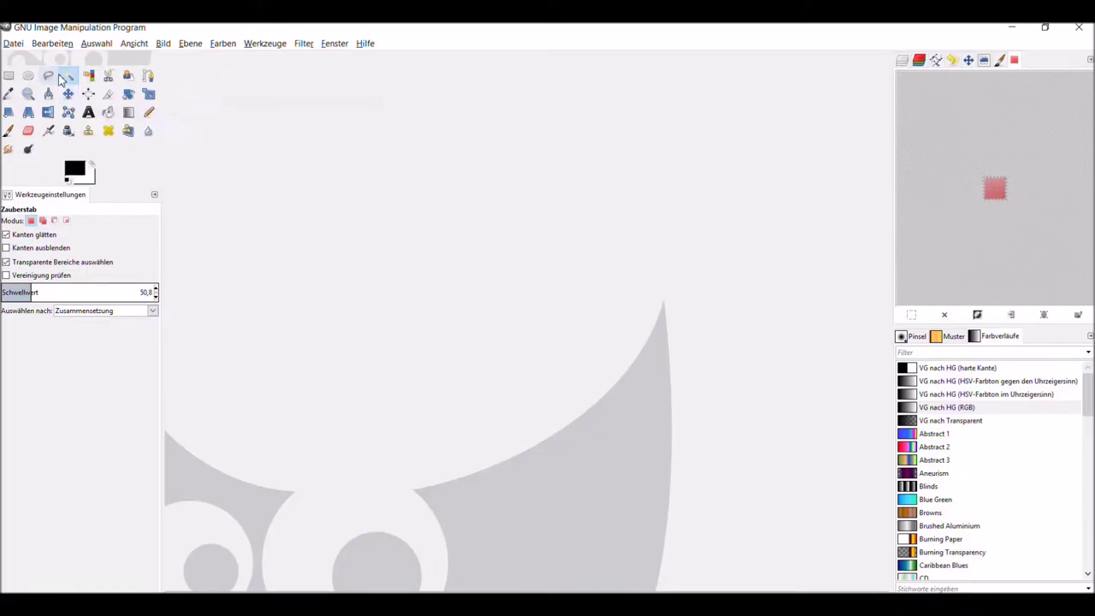
Step: Try the Measure, Align and Clone tools, then settle on the Zoom tool
left_click(28, 94)
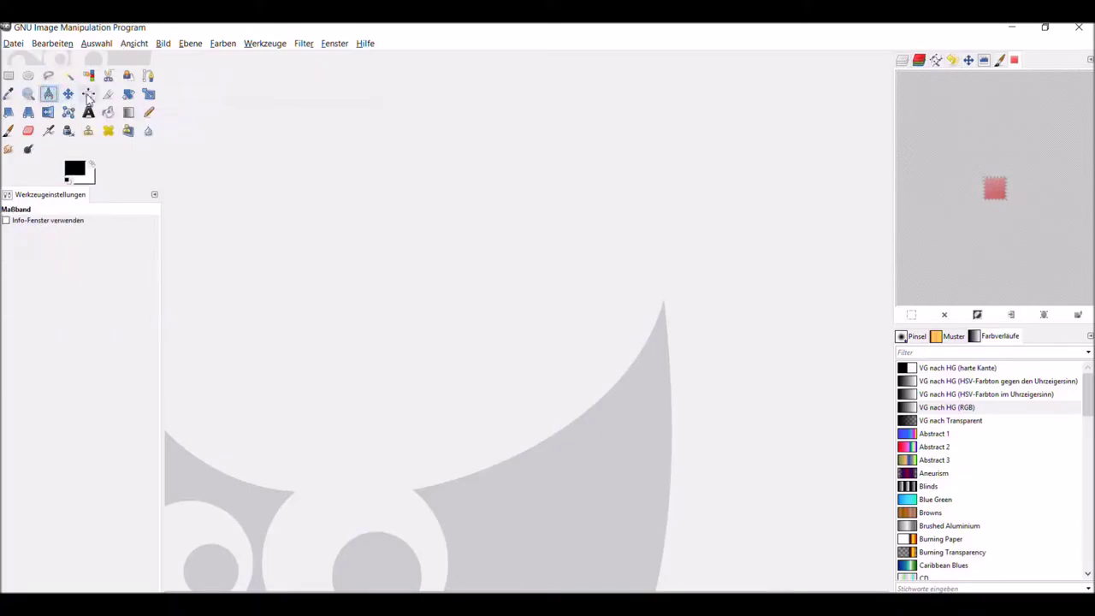
left_click(88, 94)
left_click(68, 112)
left_click(88, 130)
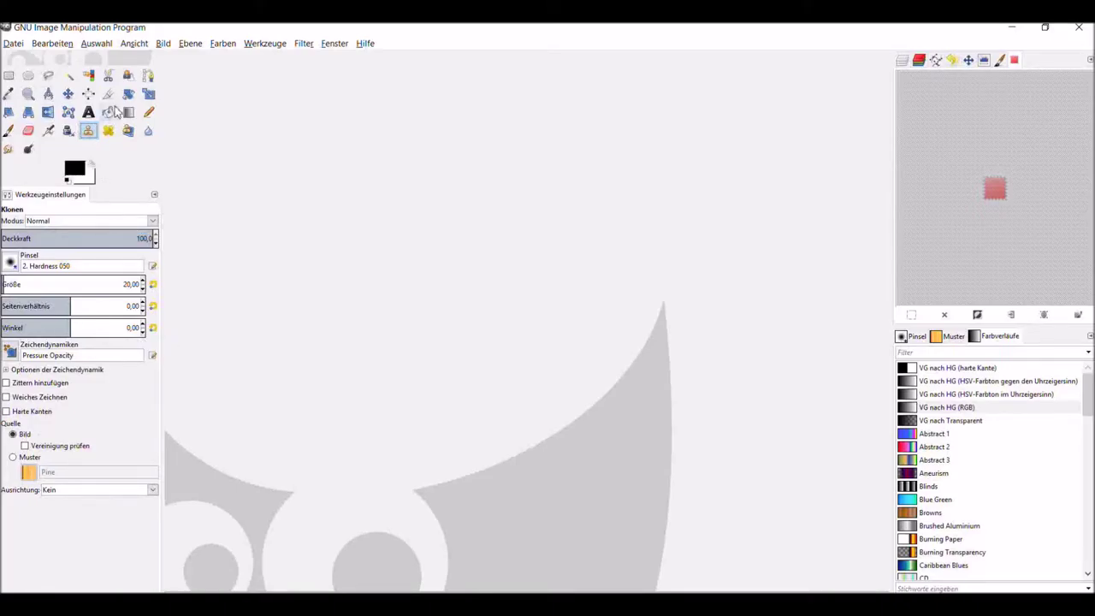
left_click(31, 96)
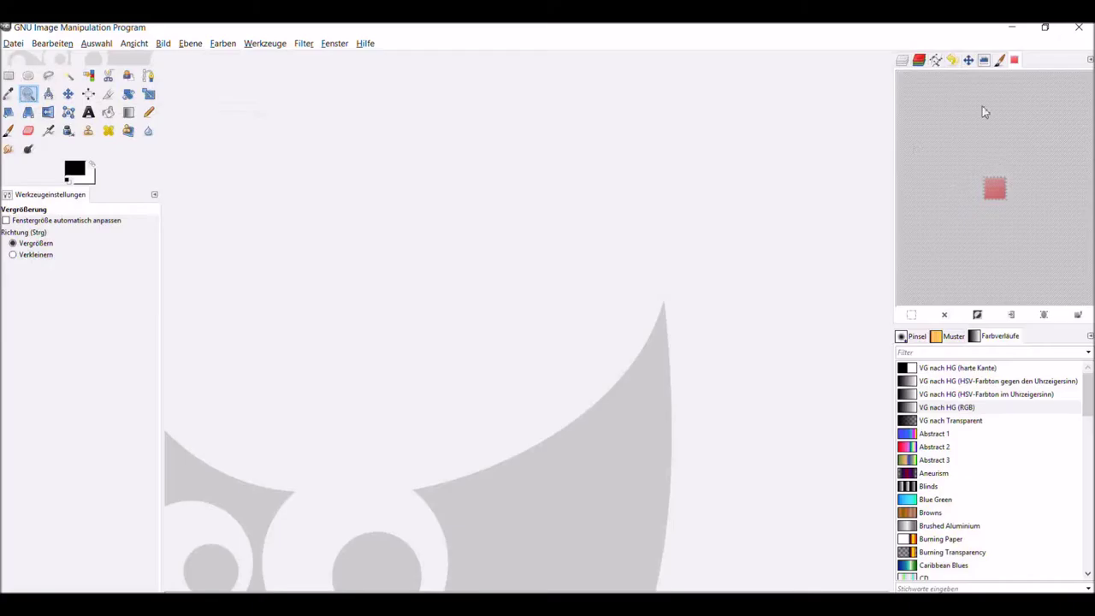
Step: Browse Ebenen and Journal, leaving Histogramm in the upper dock and Pinsel in the lower dock
left_click(905, 66)
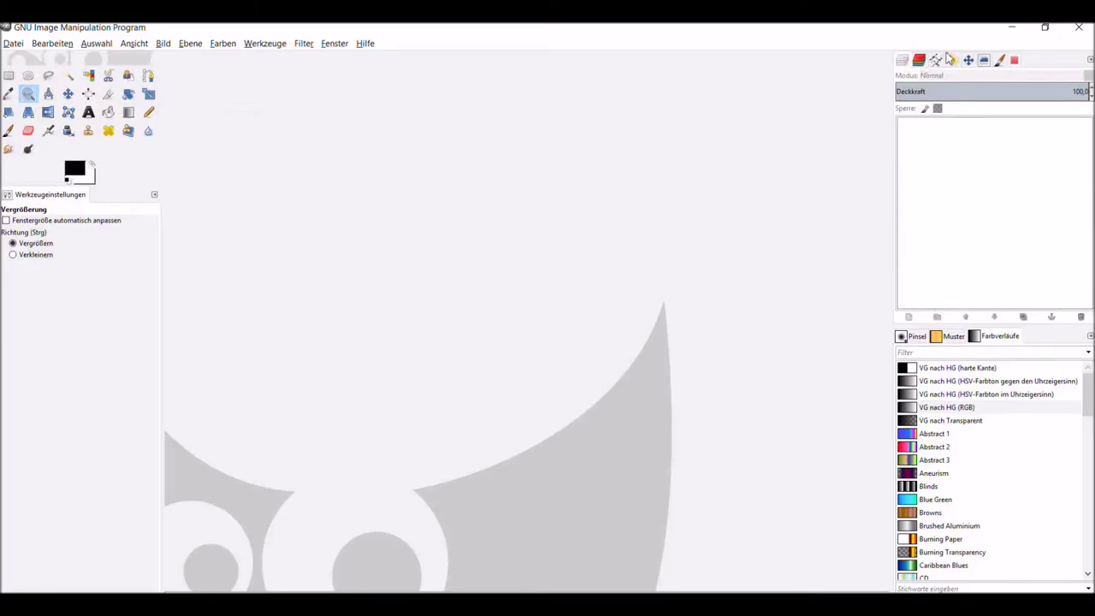
left_click(954, 61)
left_click(903, 62)
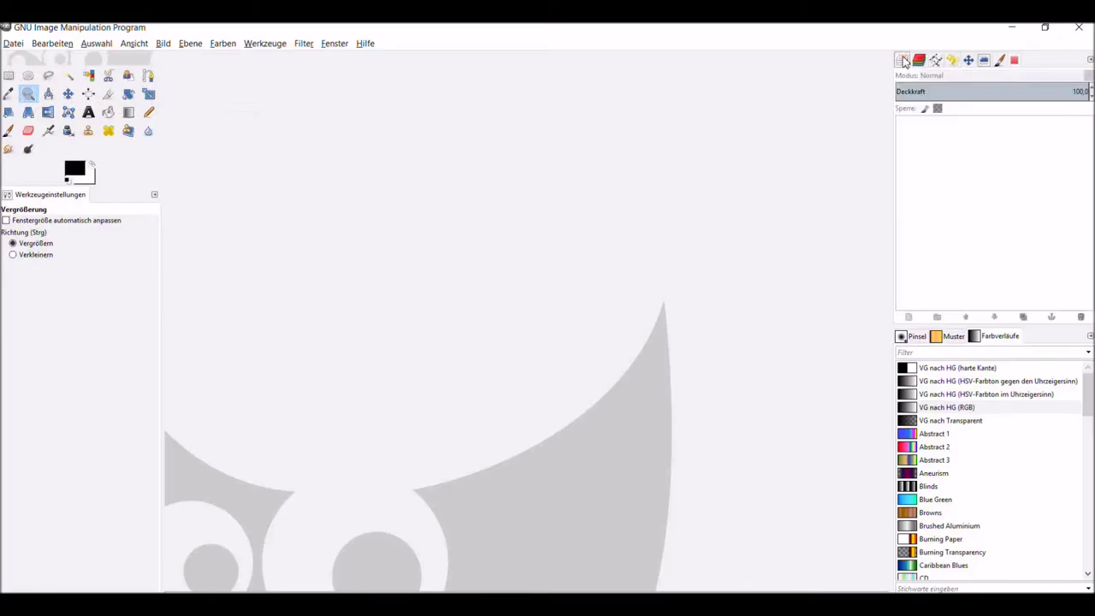
left_click(954, 63)
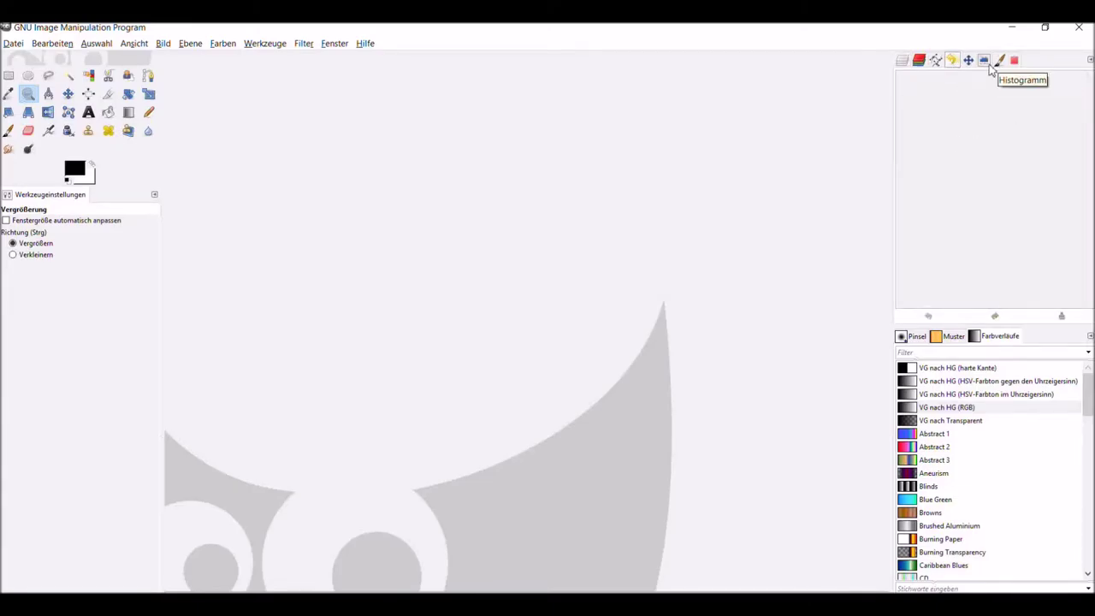
left_click(986, 65)
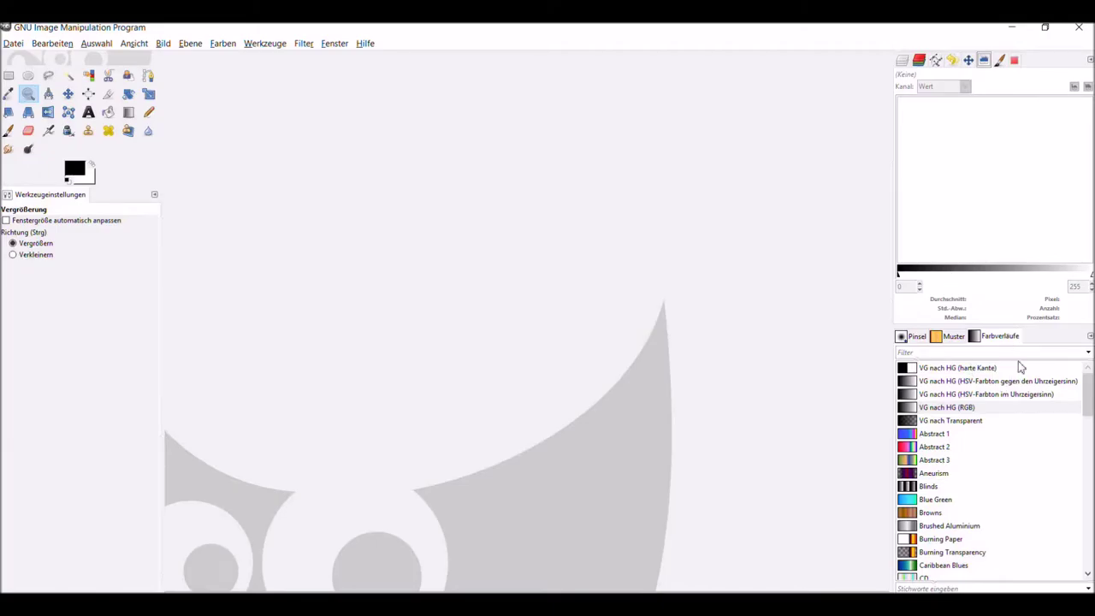
left_click(950, 336)
left_click(909, 336)
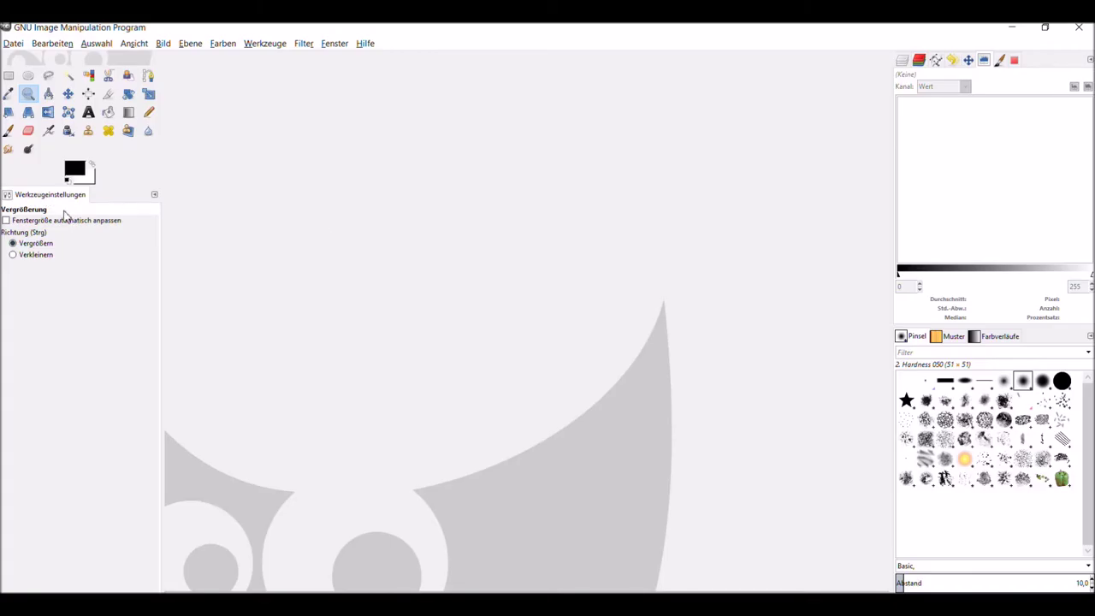
Step: Pull Werkzeugeinstellungen out as a floating dialog, close it, and open the Fenster menu
left_click_drag(32, 199, 462, 214)
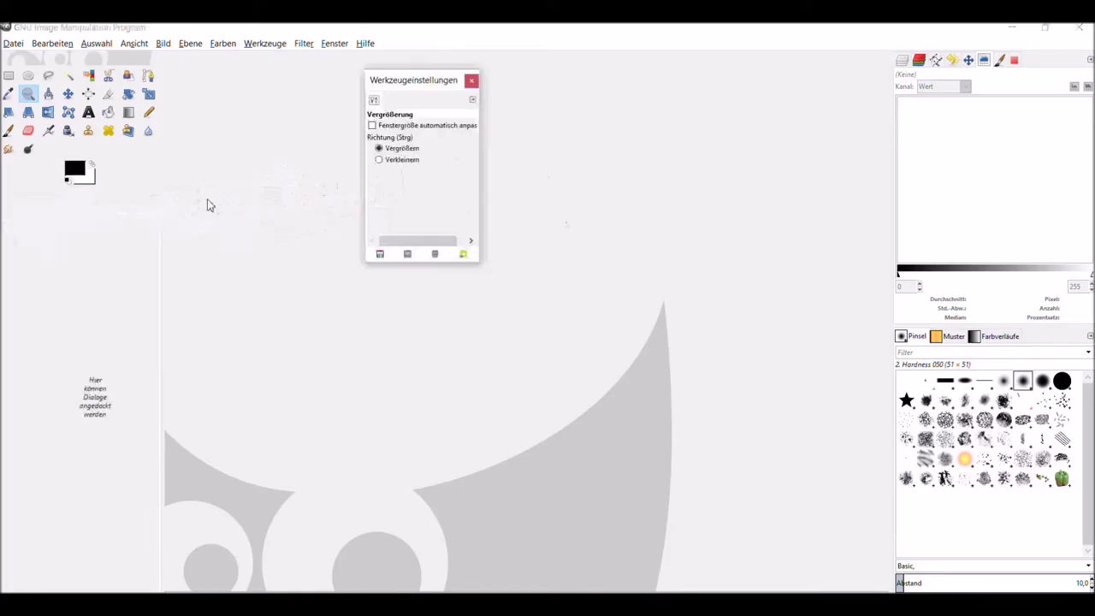
mouse_move(410, 79)
left_mouse_down()
mouse_move(29, 313)
mouse_move(480, 191)
left_mouse_up()
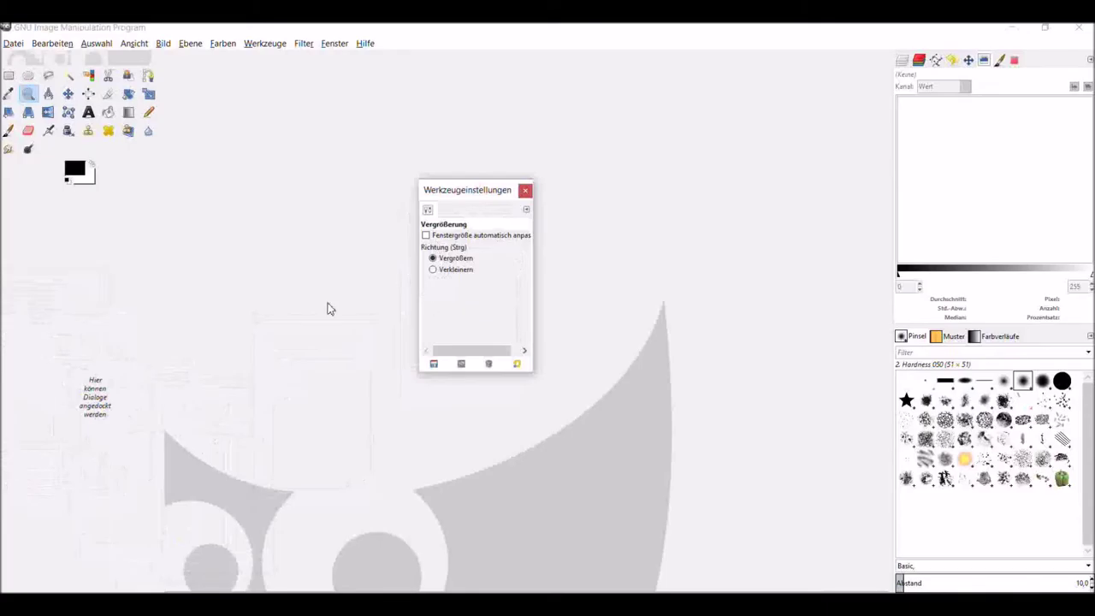
left_click(525, 192)
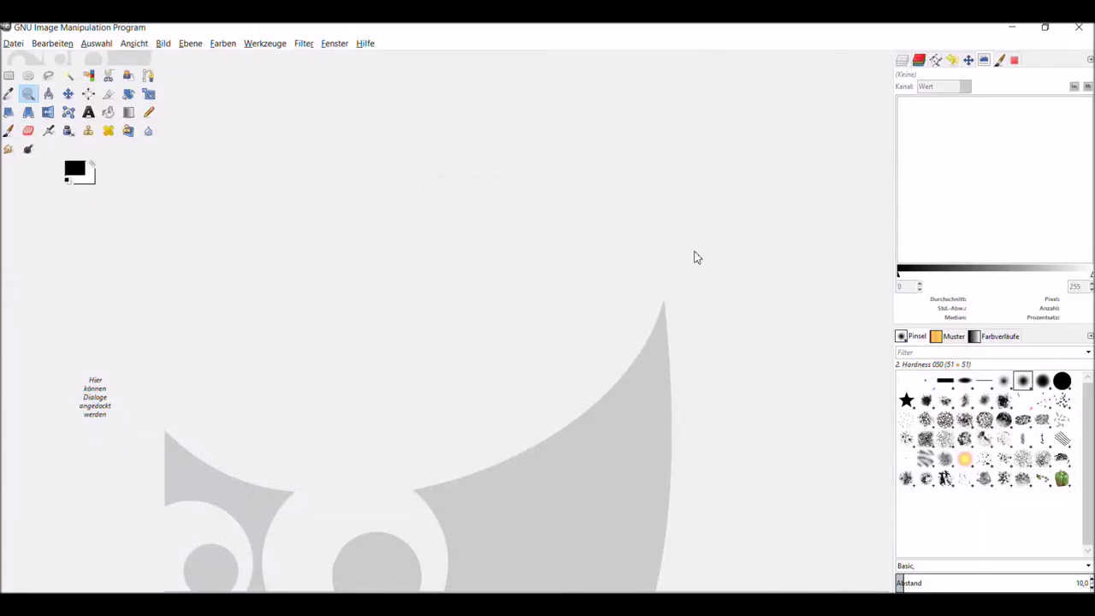
left_click(336, 43)
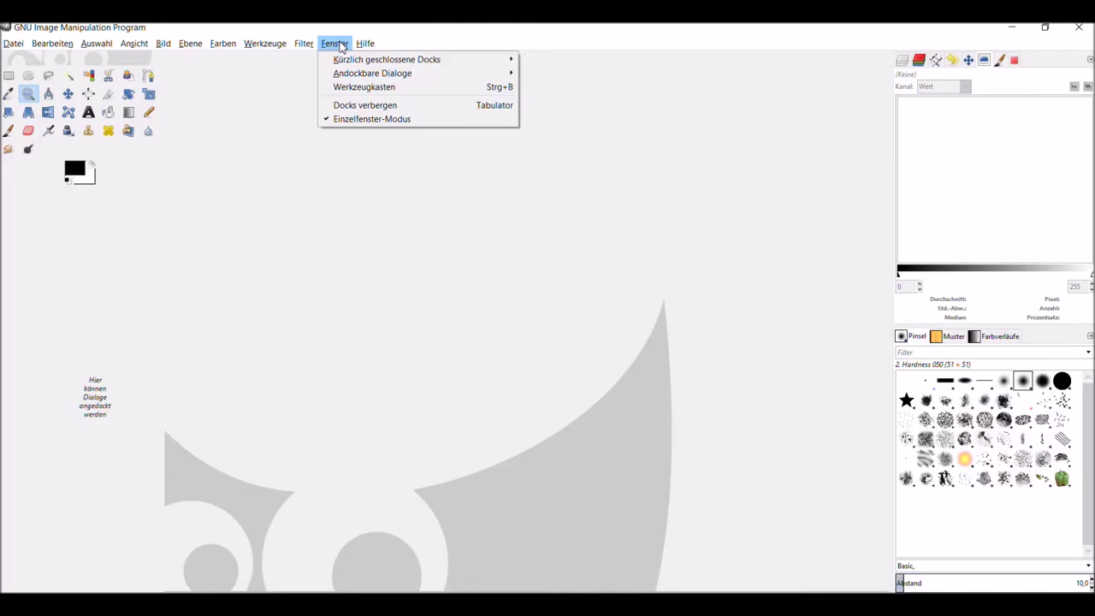
mouse_move(372, 73)
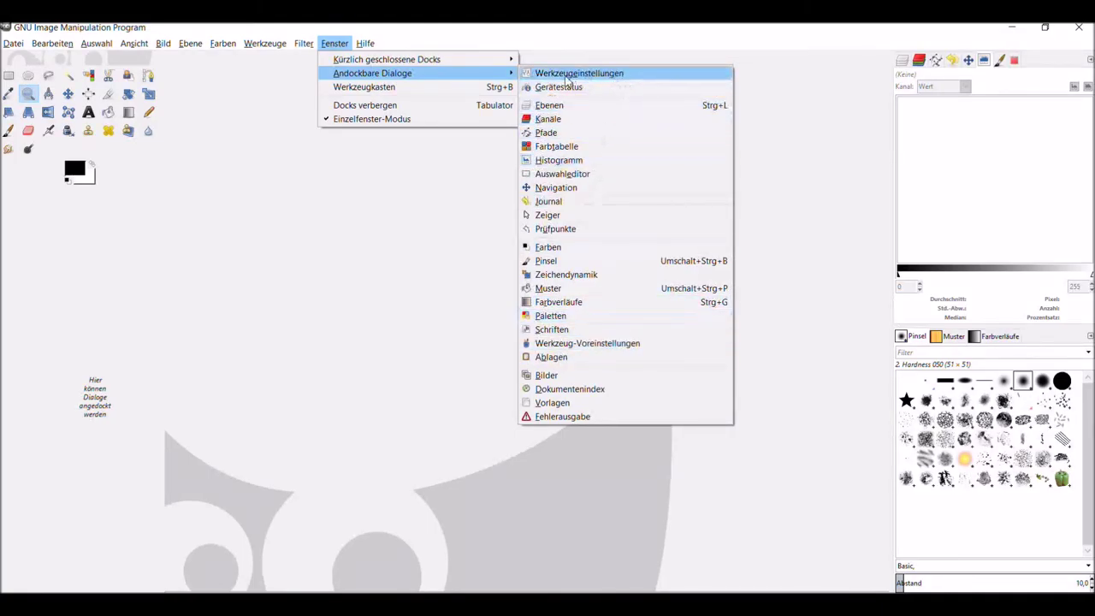
Step: Reopen Werkzeugeinstellungen from Andockbare Dialoge as a tab beside the histogram and start dragging it out
left_click(668, 79)
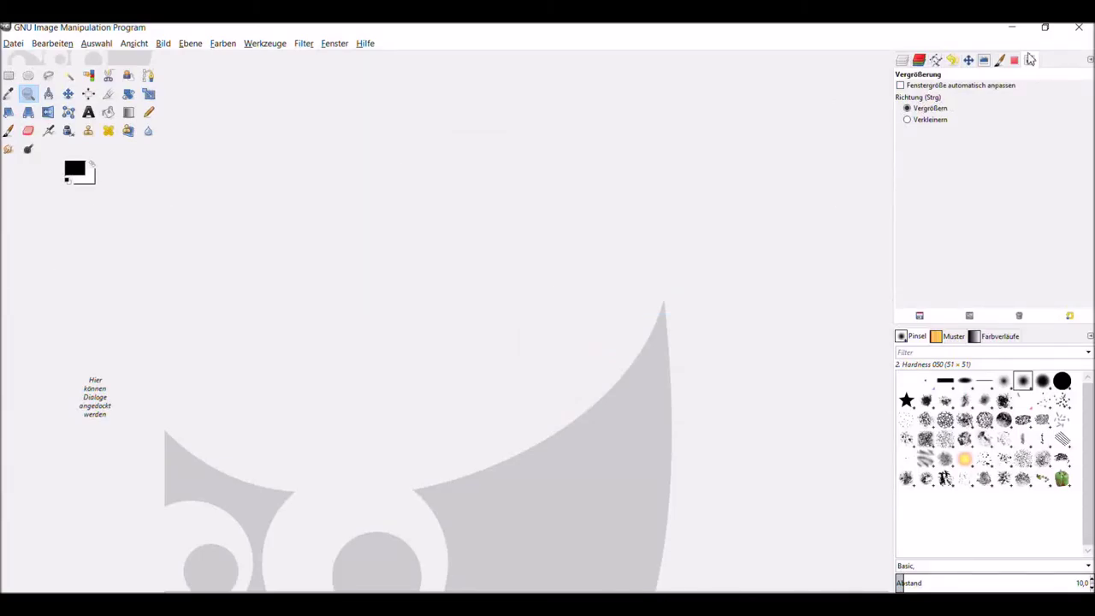
left_click_drag(1032, 65, 158, 302)
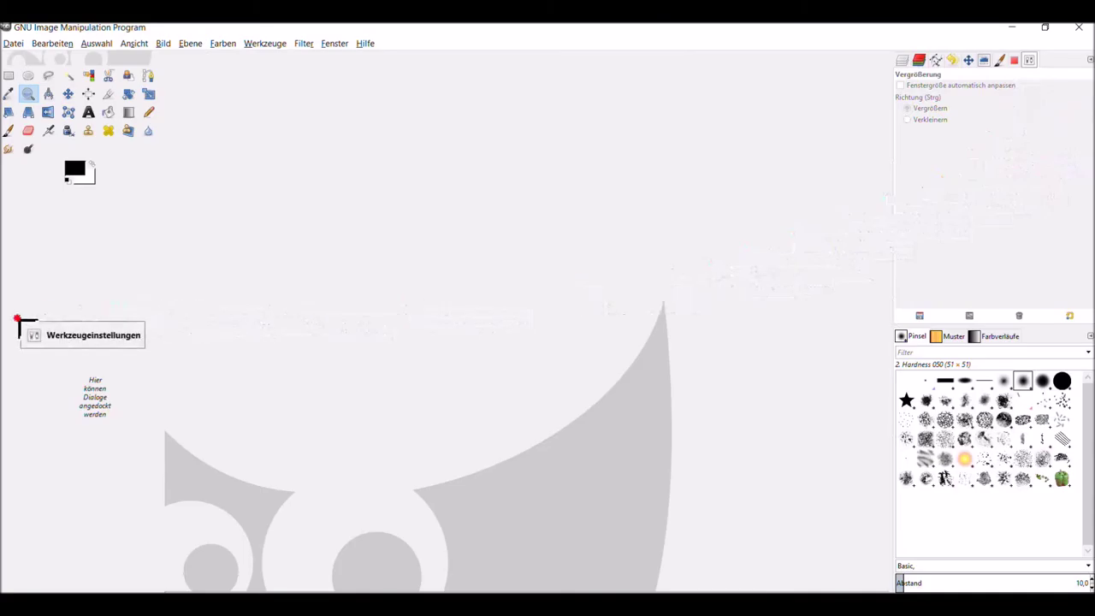
Step: Drop the tool options onto the canvas as a floating window and place it beside the toolbox
left_click_drag(158, 303, 271, 318)
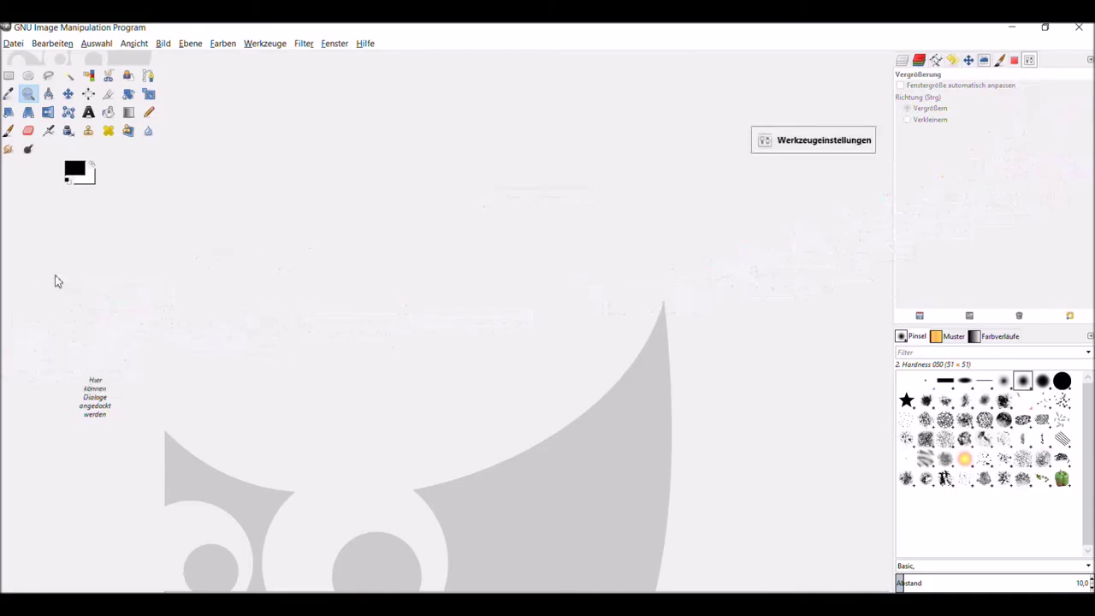
left_click_drag(45, 276, 776, 139)
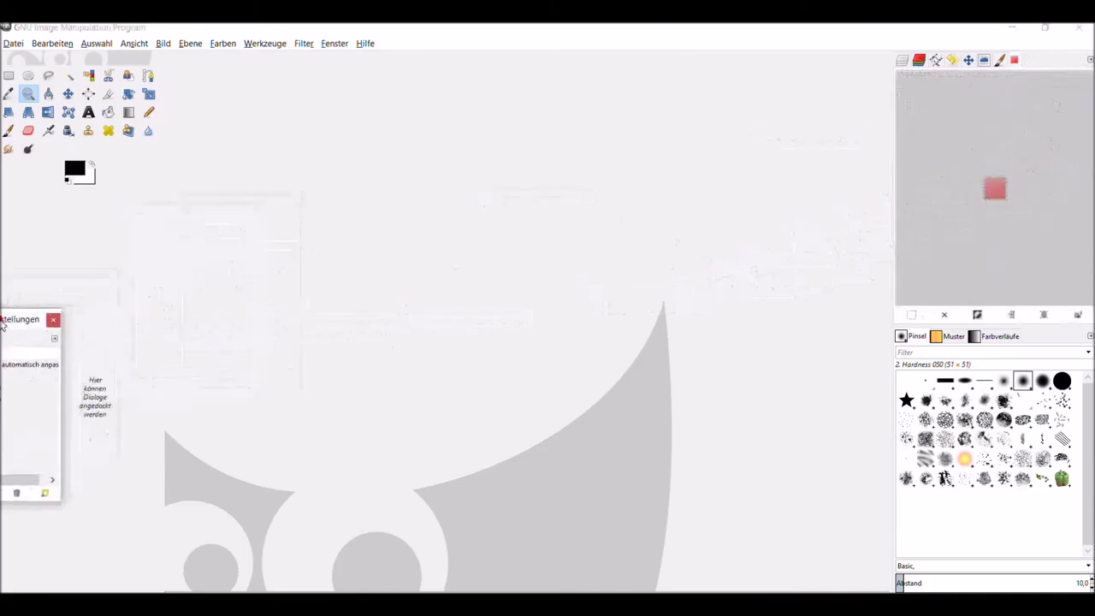
left_click_drag(238, 210, 83, 285)
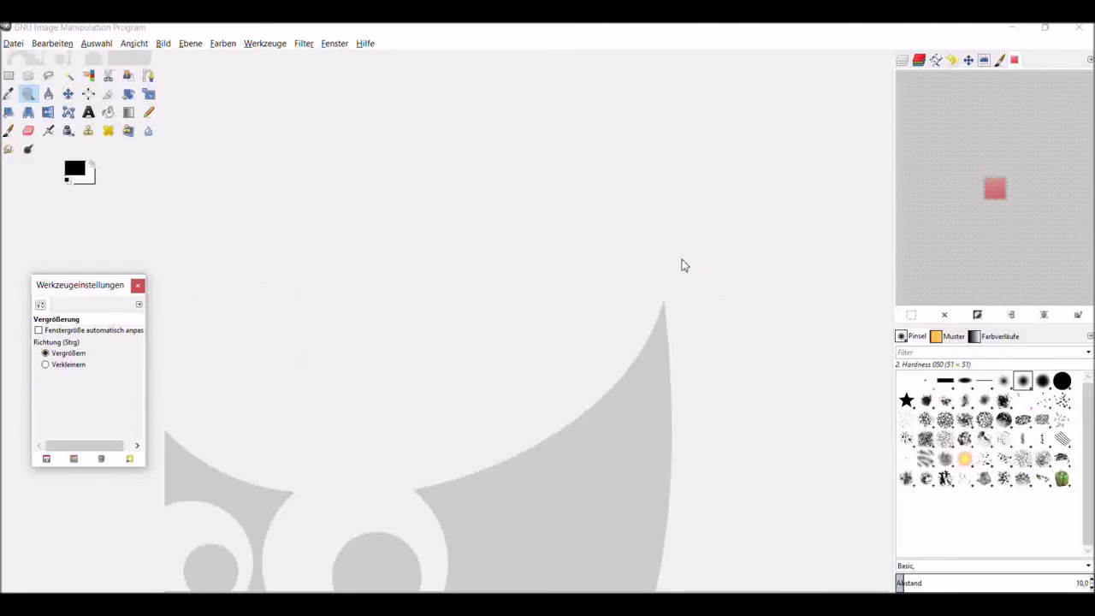